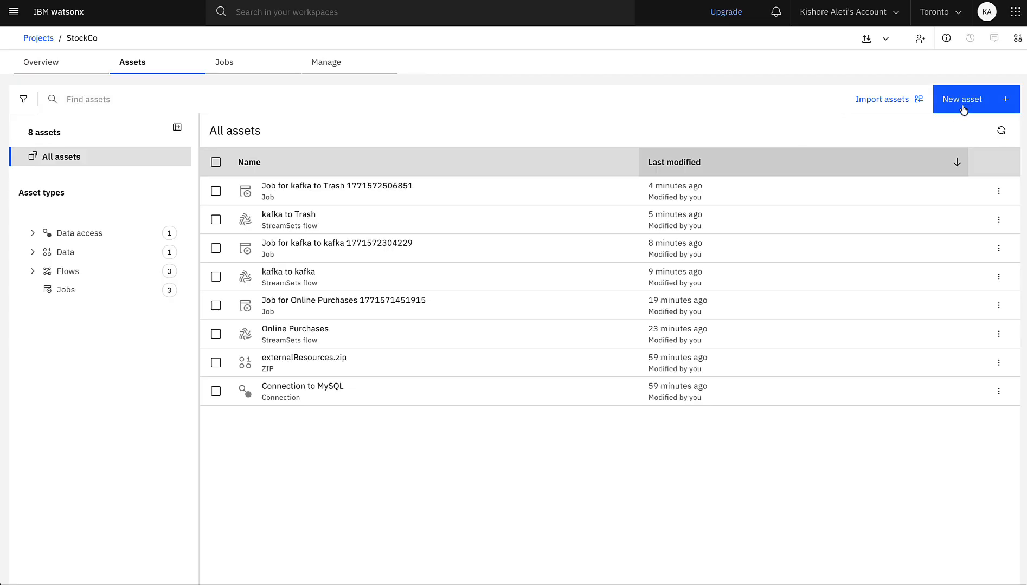
- Create a StreamSets flow named "Remove a Field from Kafka" in the Global Transactions environment
{"action": "left_click", "coordinate": [964, 106]}
{"action": "left_click", "coordinate": [686, 269]}
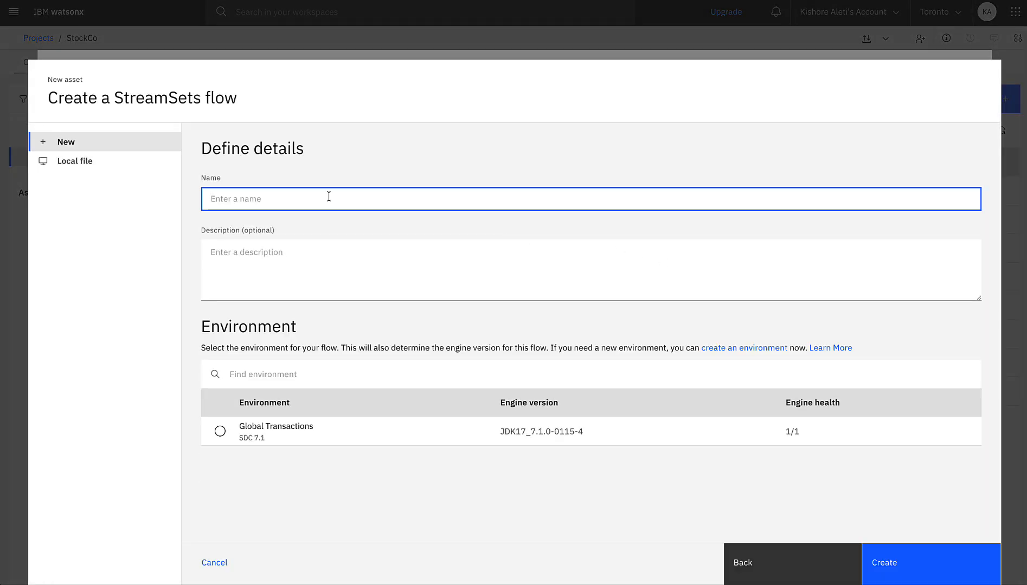
{"action": "type", "text": "Remove a Field"}
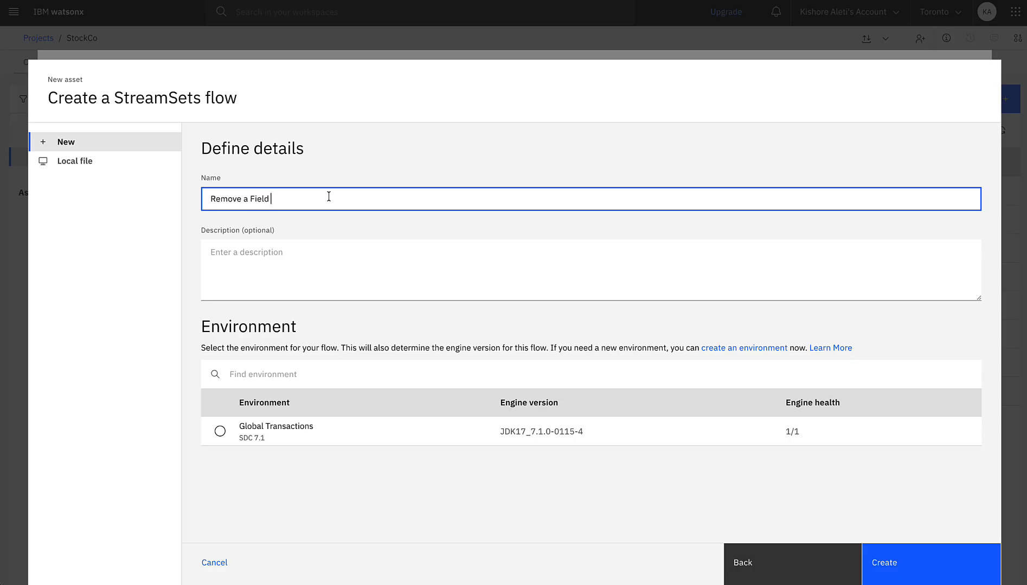
{"action": "type", "text": " from Kafka"}
{"action": "left_click", "coordinate": [246, 429]}
{"action": "left_click", "coordinate": [901, 564]}
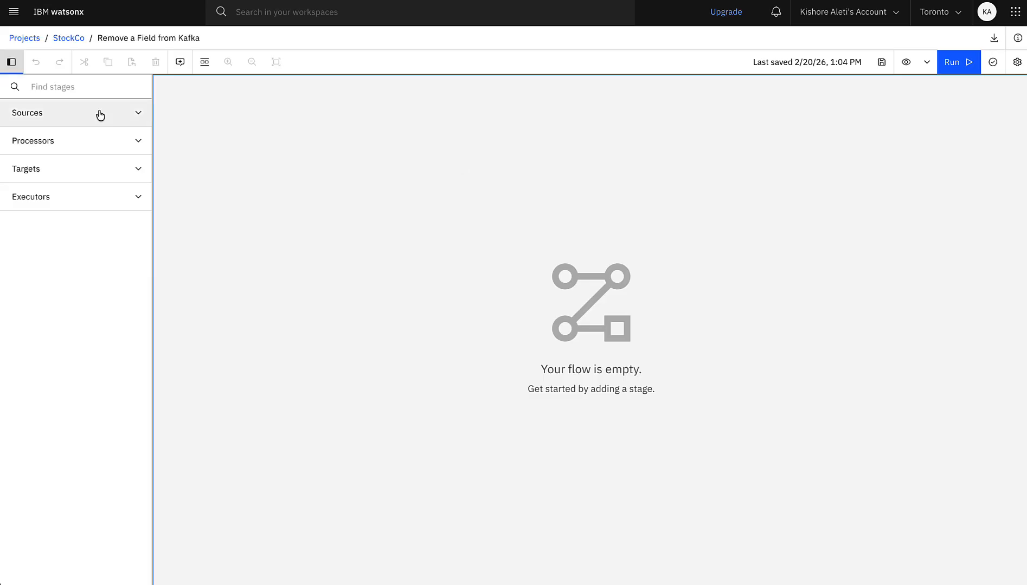
- Find the Kafka Multitopic Consumer source and add it to the empty flow
{"action": "left_click", "coordinate": [100, 115]}
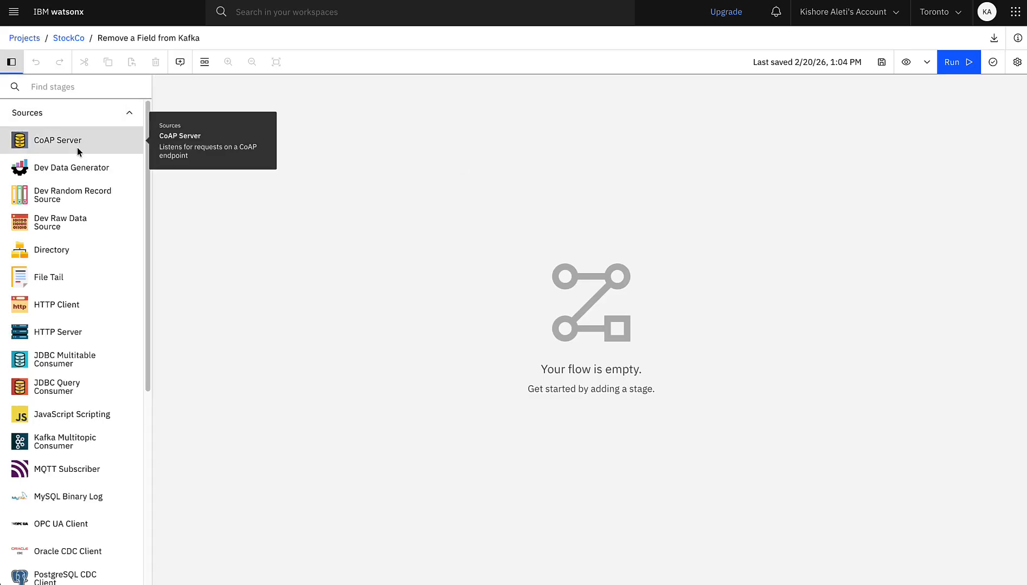
{"action": "left_click", "coordinate": [70, 87]}
{"action": "type", "text": "kafka"}
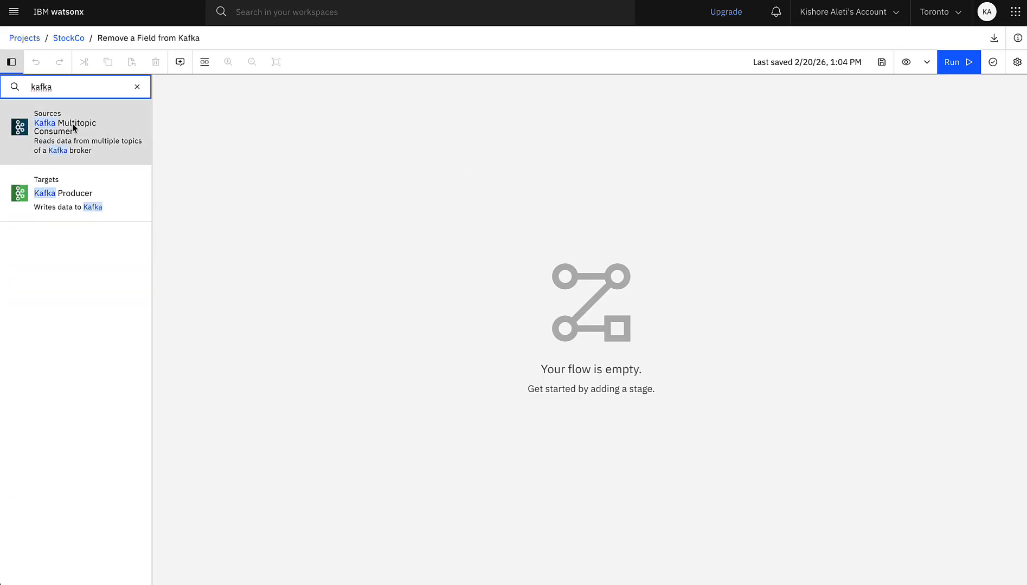
{"action": "left_click", "coordinate": [73, 128]}
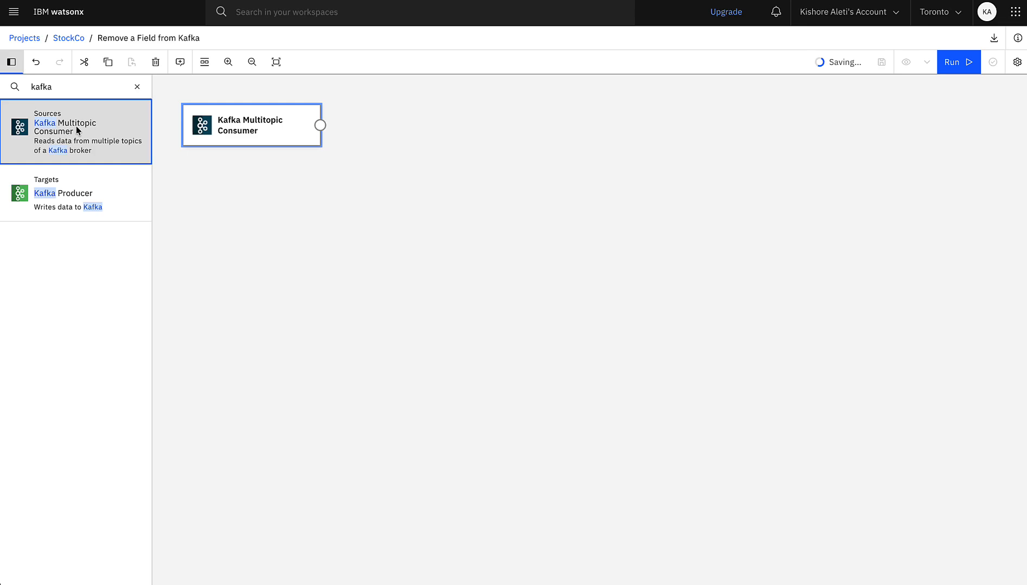
- Set the Kafka Multitopic Consumer's broker URI to kafka:9092 and its topic list value to OnlineStockCoJson
{"action": "left_click", "coordinate": [239, 131]}
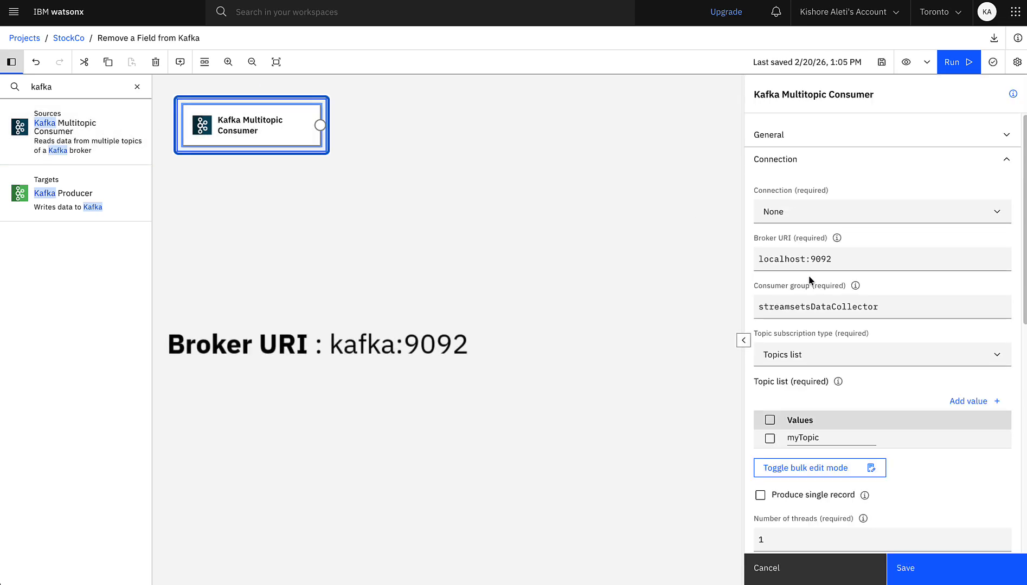
{"action": "left_click", "coordinate": [803, 260]}
{"action": "left_click_drag", "start_coordinate": [804, 262], "coordinate": [751, 258]}
{"action": "type", "text": "kafka"}
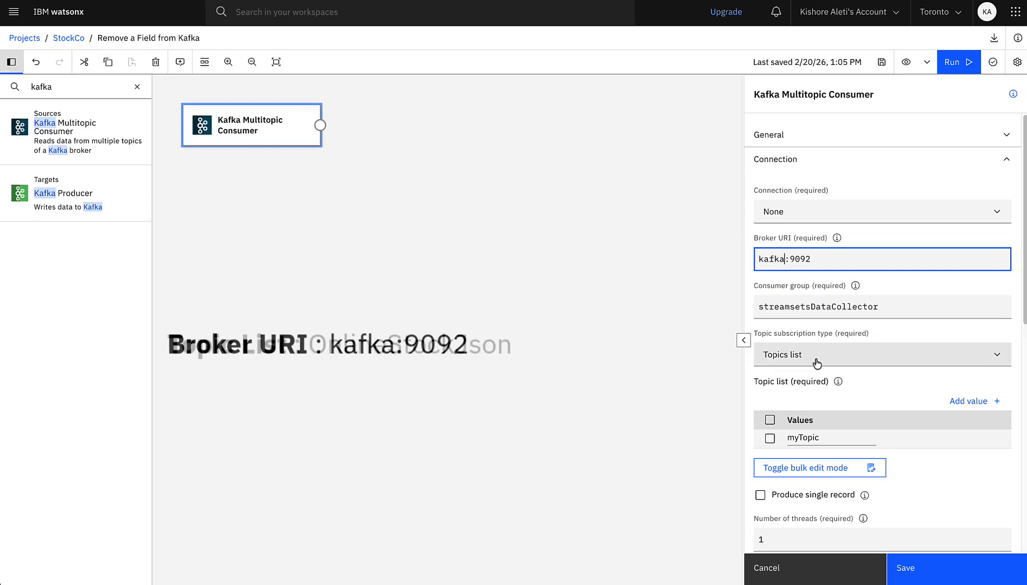
{"action": "left_click", "coordinate": [832, 440]}
{"action": "left_click_drag", "start_coordinate": [832, 440], "coordinate": [787, 440]}
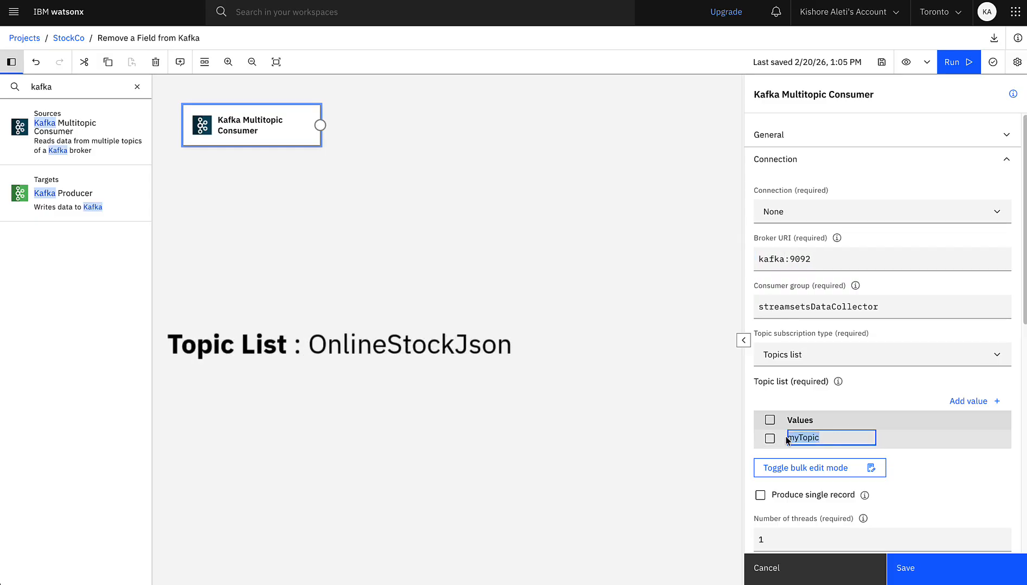
{"action": "type", "text": "OnlineStockCoJson"}
{"action": "left_click", "coordinate": [1005, 160]}
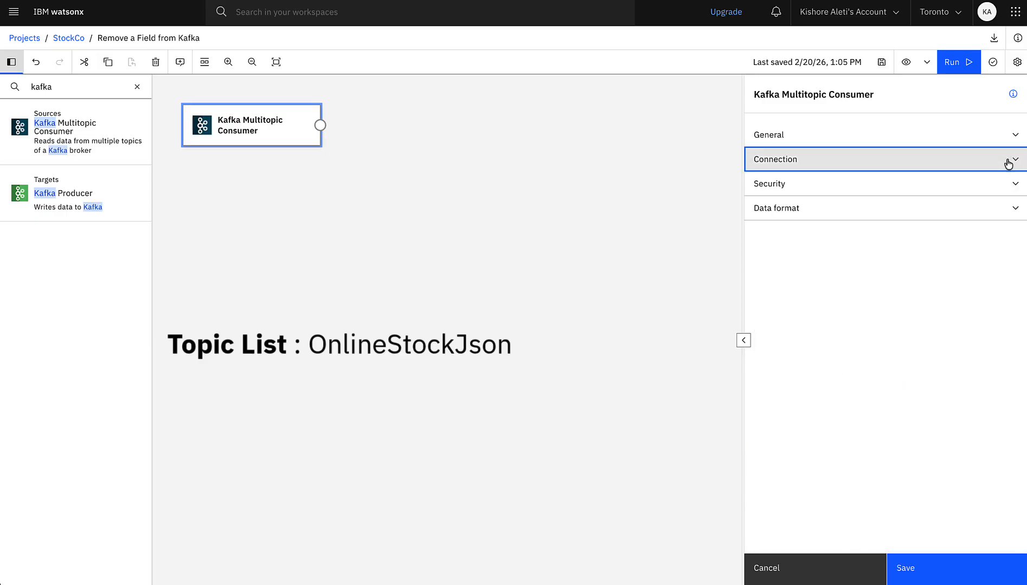
- Set the Kafka Multitopic Consumer's data format to JSON and save the stage
{"action": "left_click", "coordinate": [945, 217]}
{"action": "left_click", "coordinate": [920, 269]}
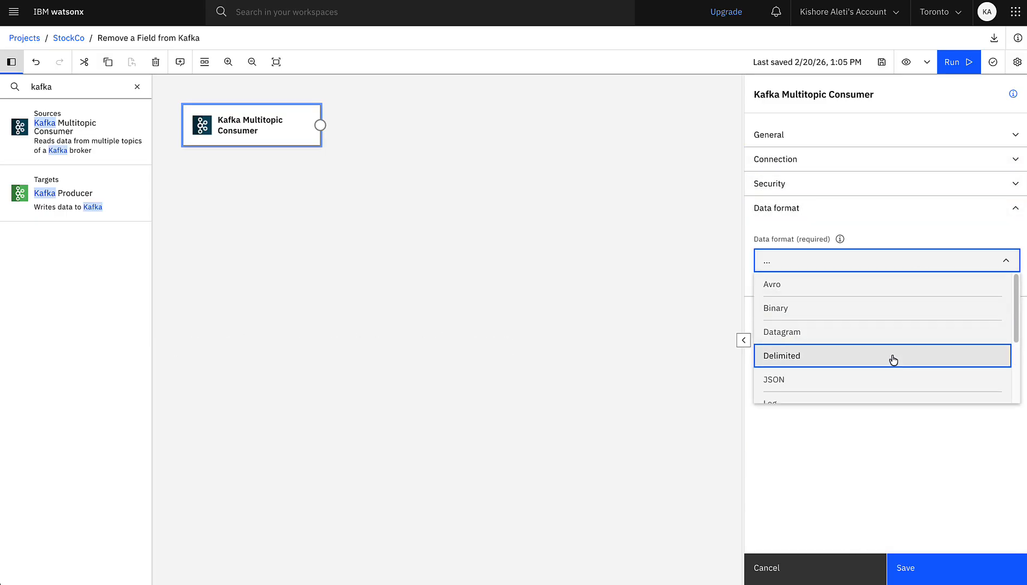
{"action": "left_click", "coordinate": [891, 380]}
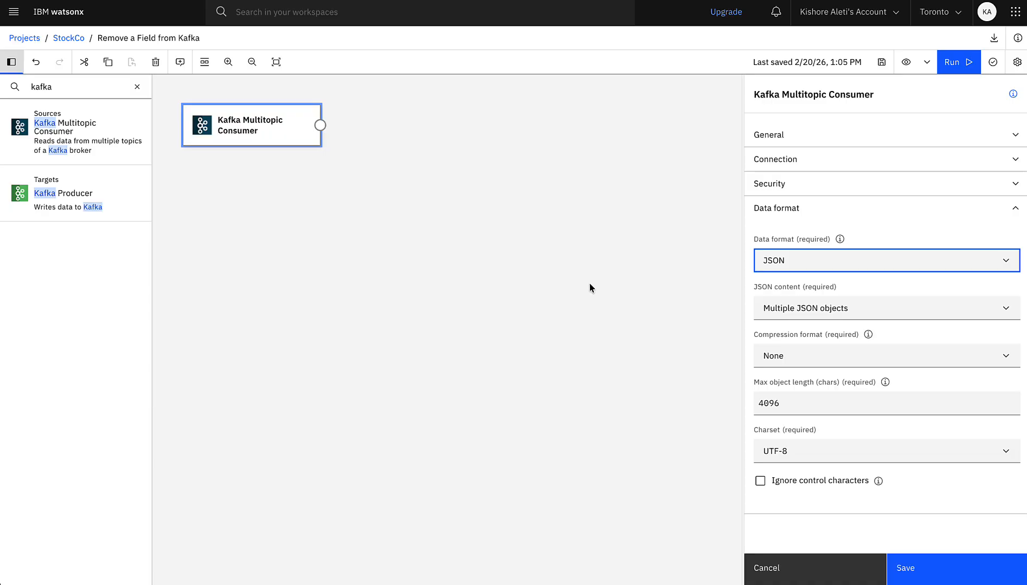
{"action": "left_click", "coordinate": [902, 564]}
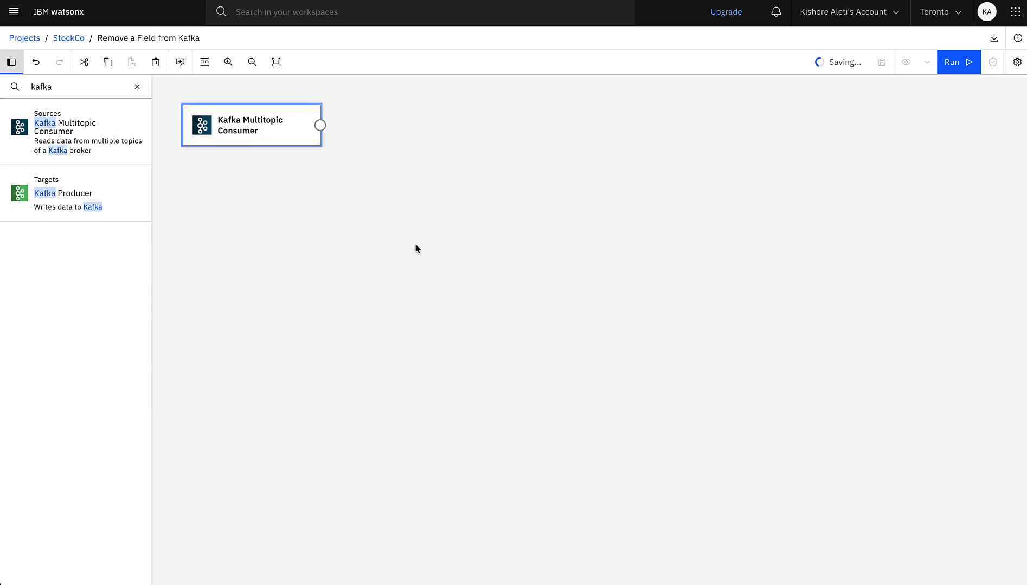
- Add a Field Remover processor after the Kafka Multitopic Consumer and clear the stage search
{"action": "left_click", "coordinate": [137, 87]}
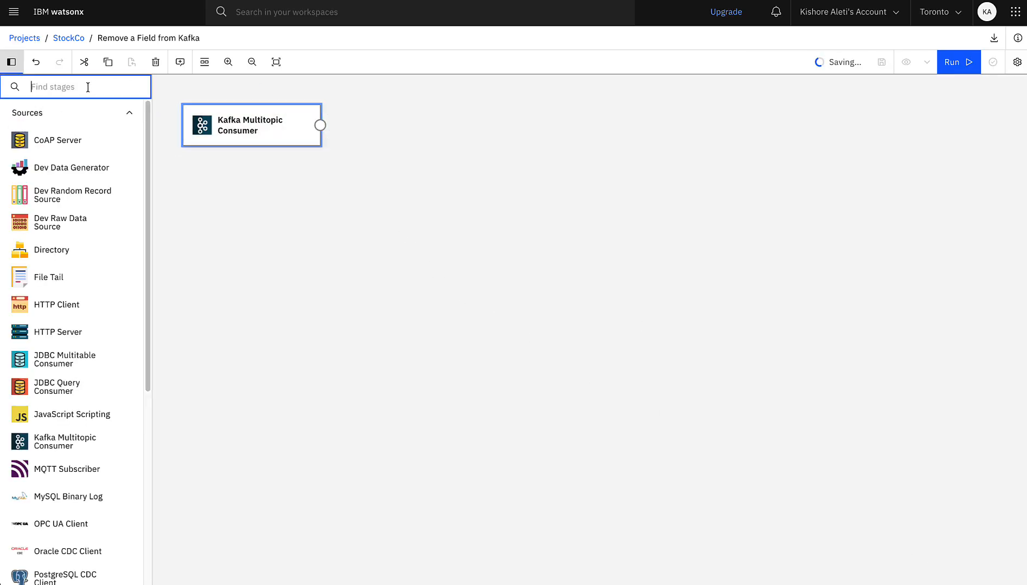
{"action": "type", "text": "field remover"}
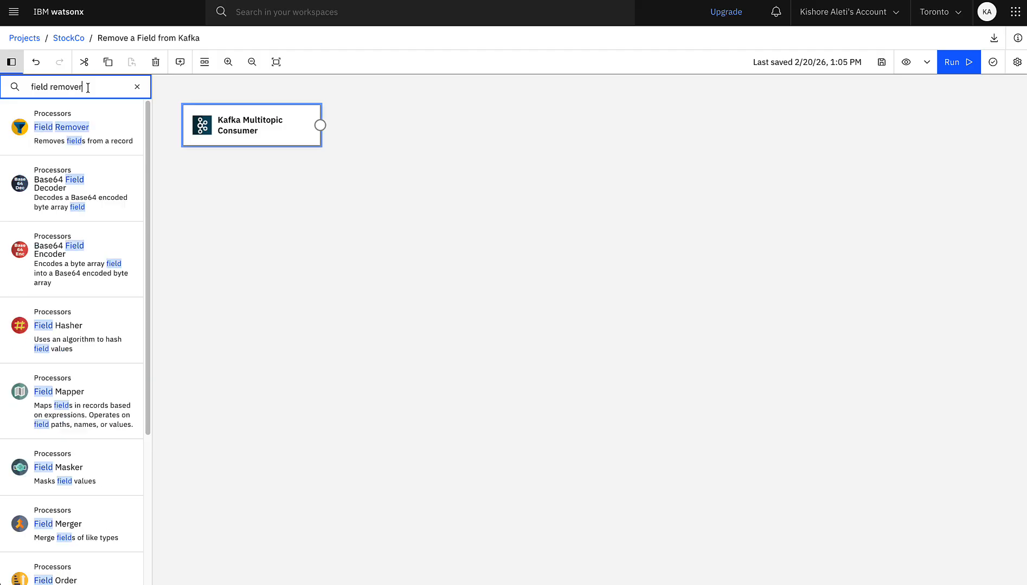
{"action": "double_click", "coordinate": [74, 136]}
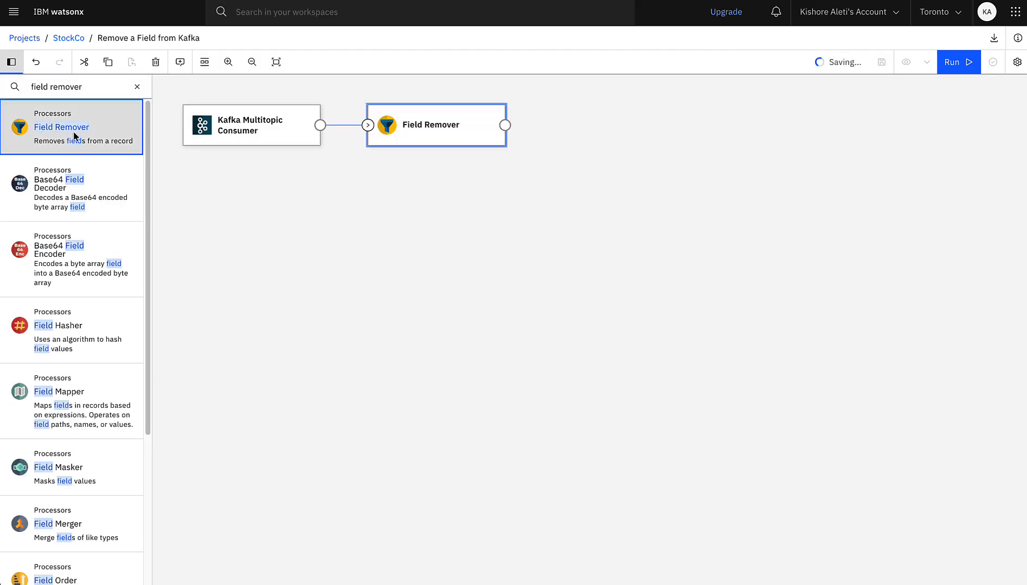
{"action": "left_click", "coordinate": [136, 88]}
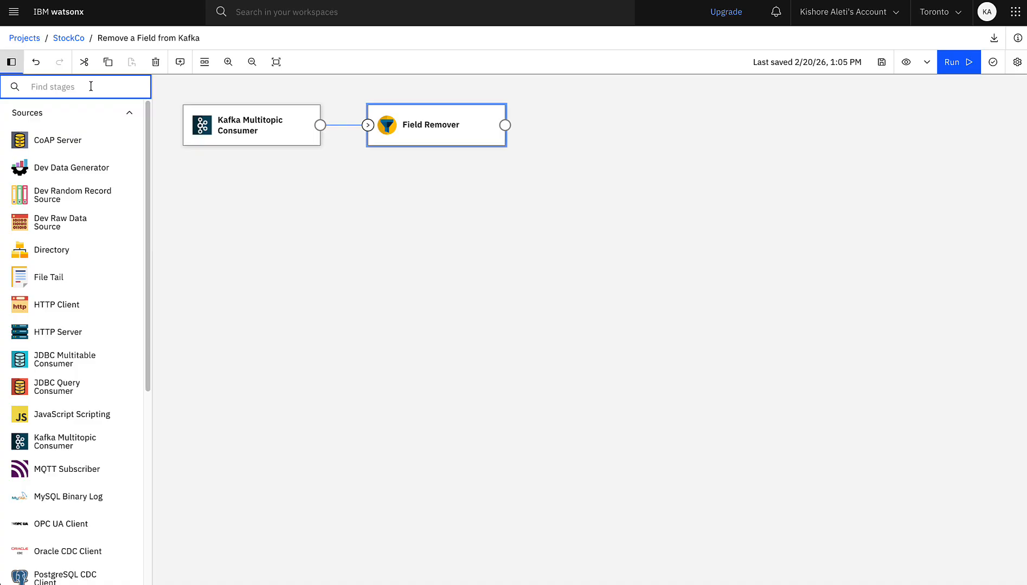
- Change the Kafka Multitopic Consumer's consumer group to streamsetsDataCollector_01 and save the stage
{"action": "left_click", "coordinate": [277, 130]}
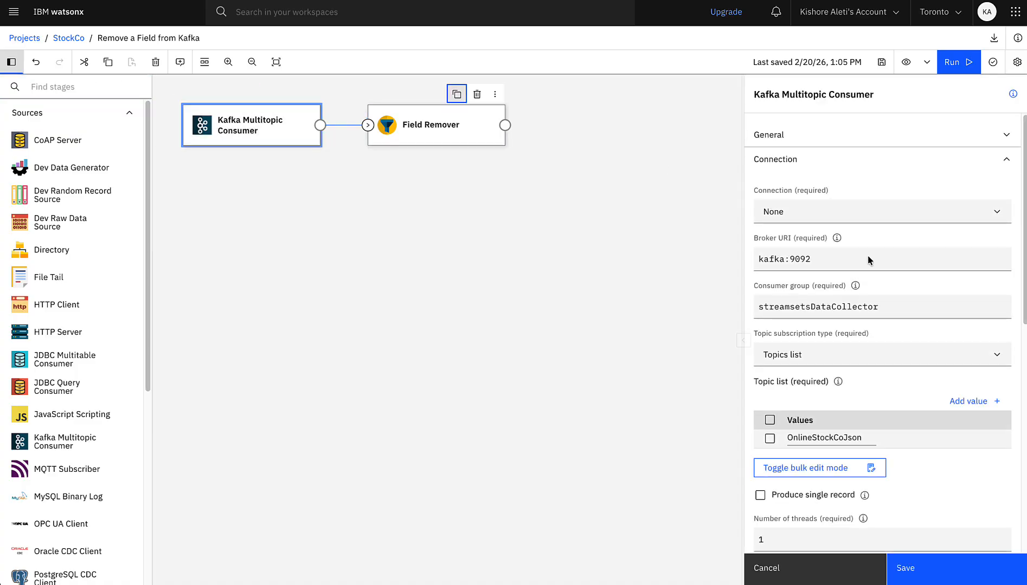
{"action": "left_click", "coordinate": [916, 307]}
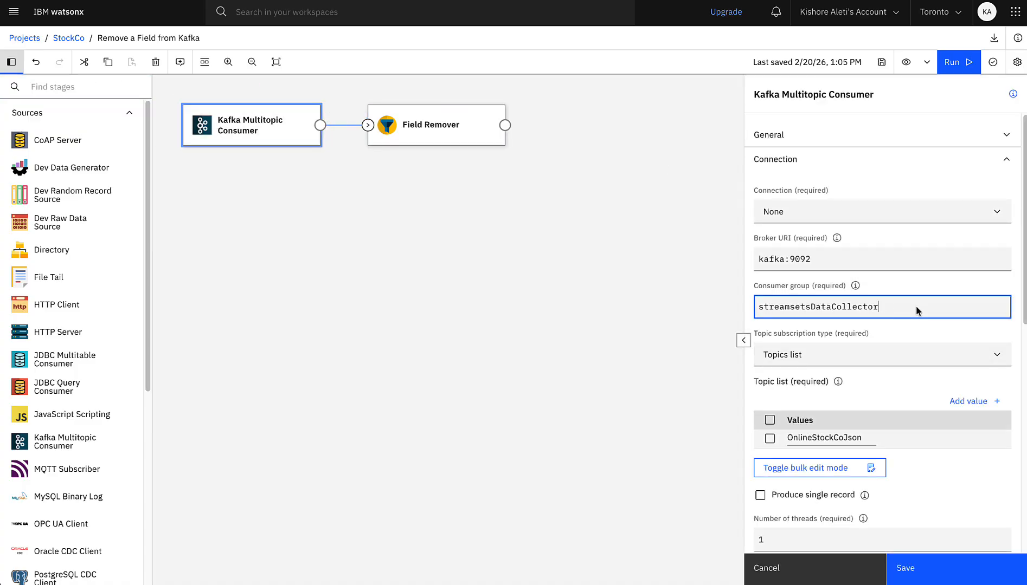
{"action": "type", "text": "_01"}
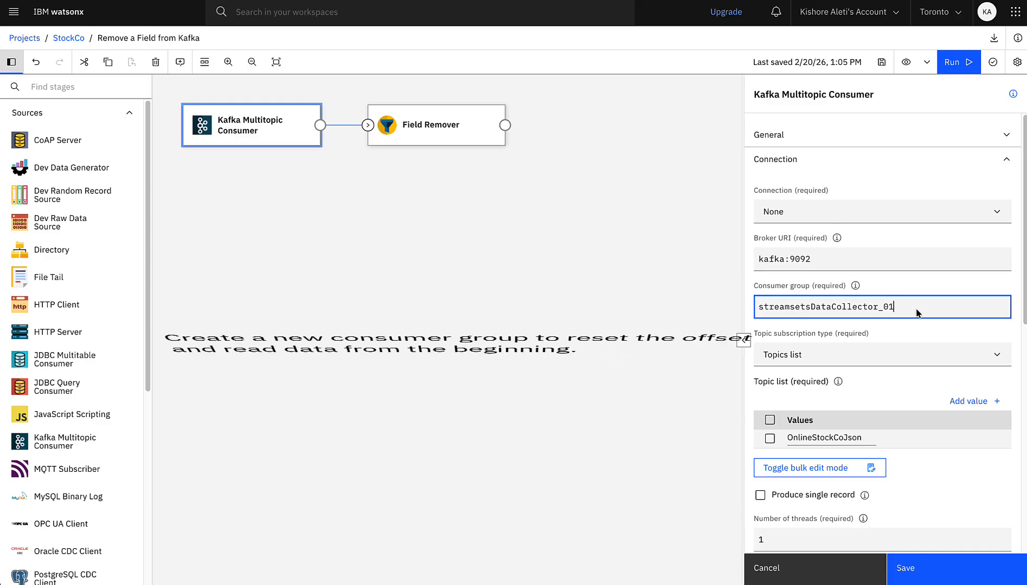
{"action": "left_click", "coordinate": [926, 575]}
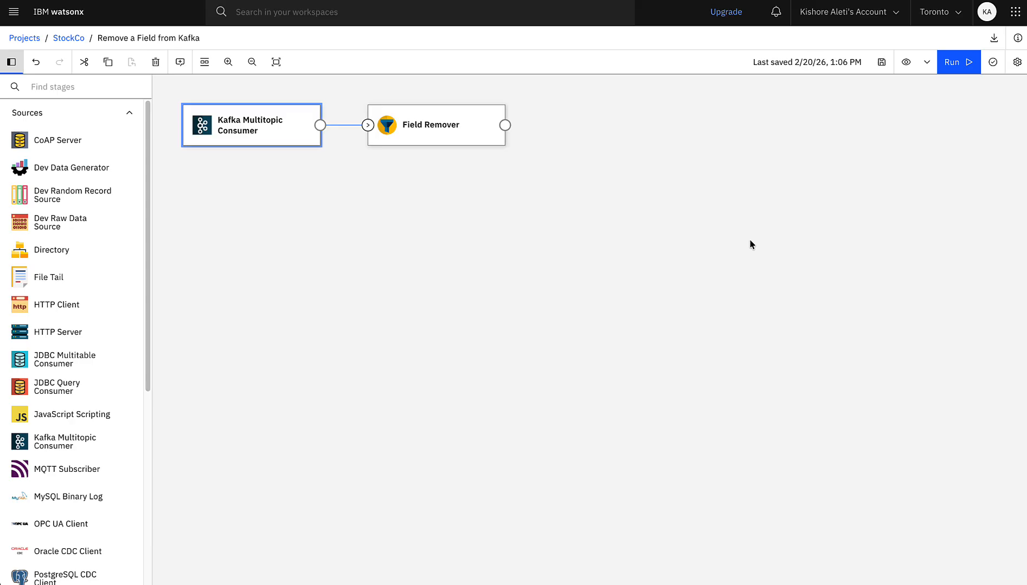
- Preview the flow and examine the fields in the Kafka Multitopic Consumer's output record
{"action": "left_click", "coordinate": [906, 64]}
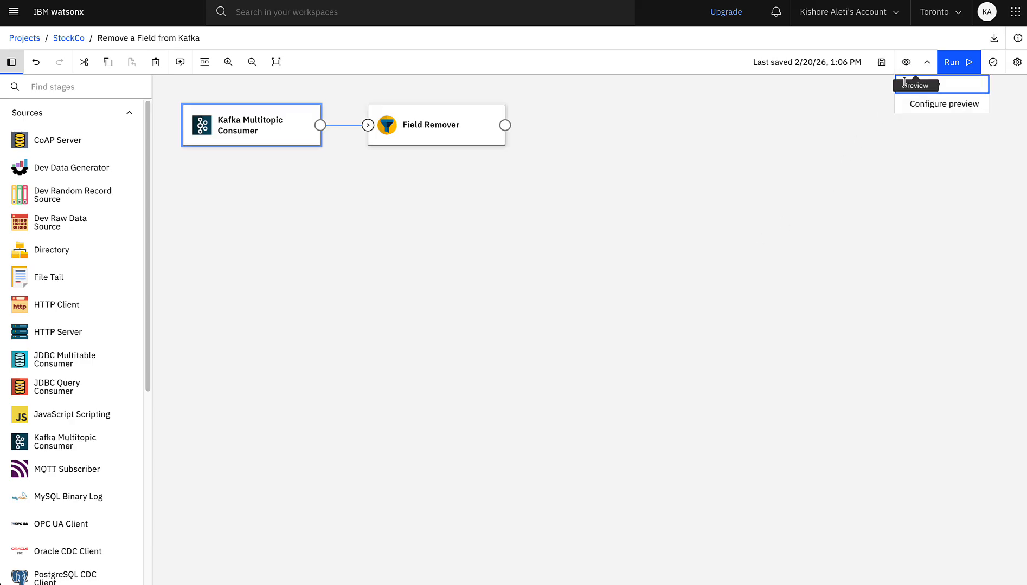
{"action": "left_click", "coordinate": [943, 85]}
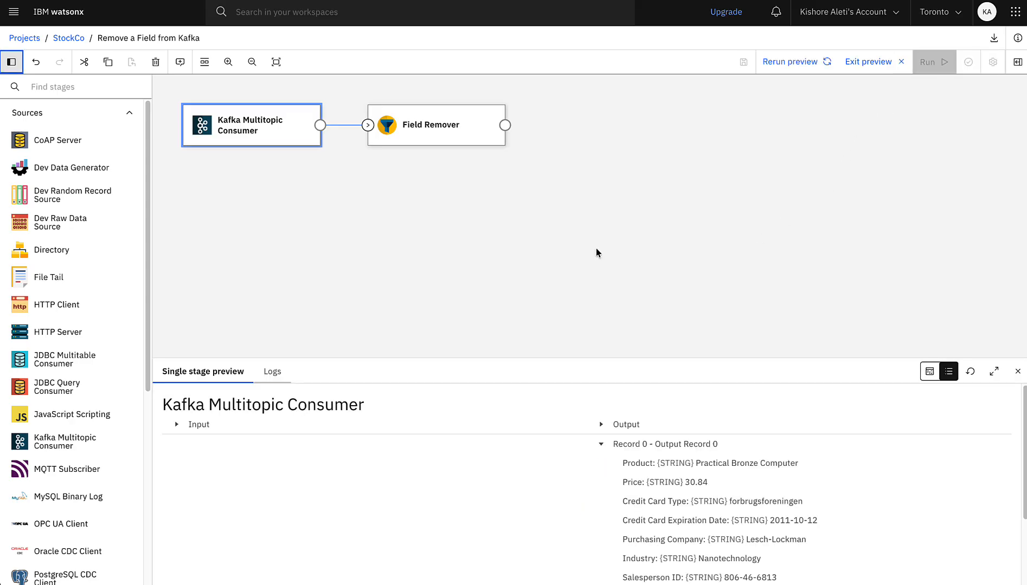
{"action": "scroll", "coordinate": [736, 492], "scroll_direction": "down", "scroll_amount": 1}
{"action": "left_click", "coordinate": [339, 156]}
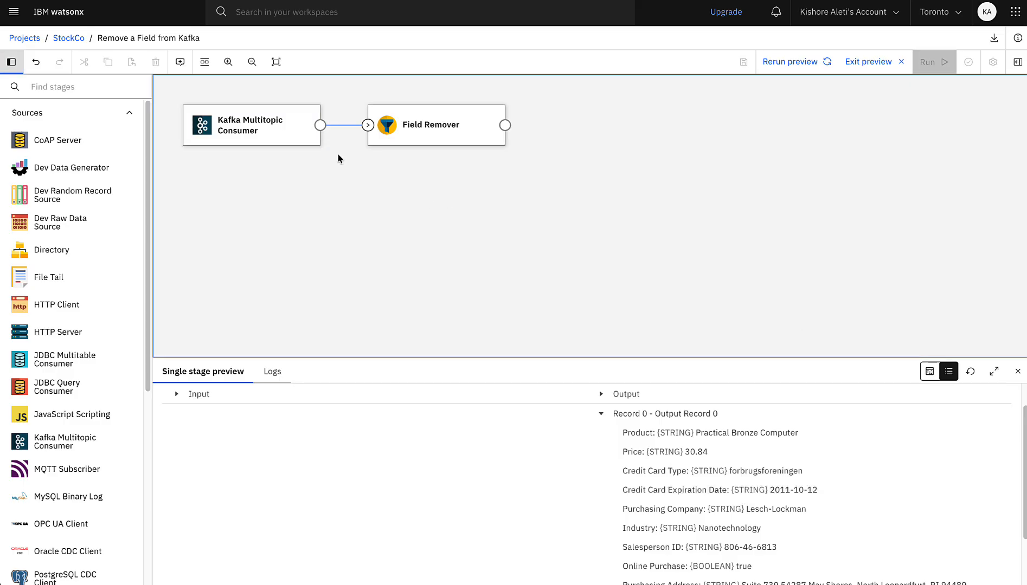
- Add a Kafka Producer target after the Field Remover and exit the preview
{"action": "left_click", "coordinate": [54, 90]}
{"action": "type", "text": "kafka"}
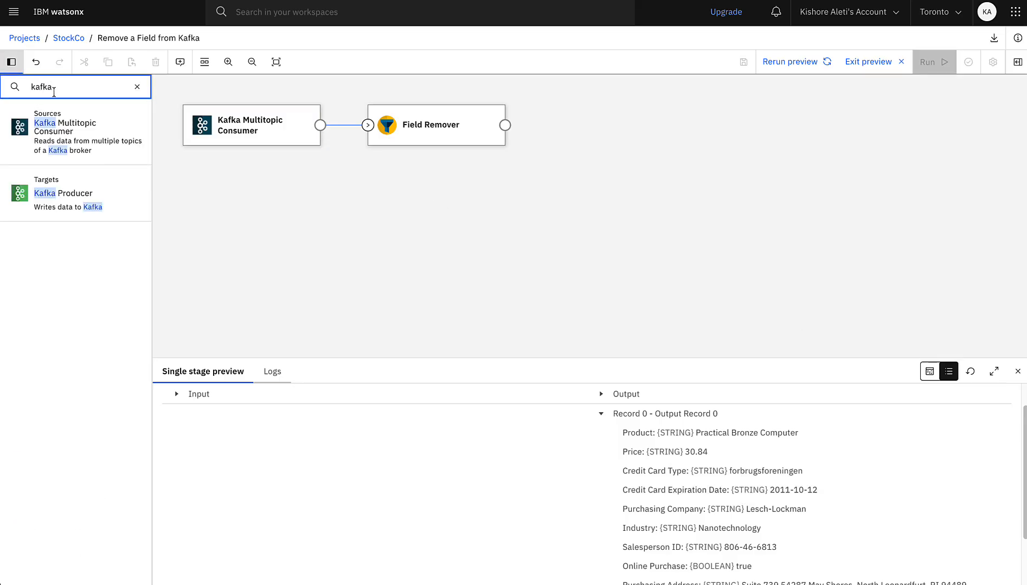
{"action": "left_click", "coordinate": [79, 196]}
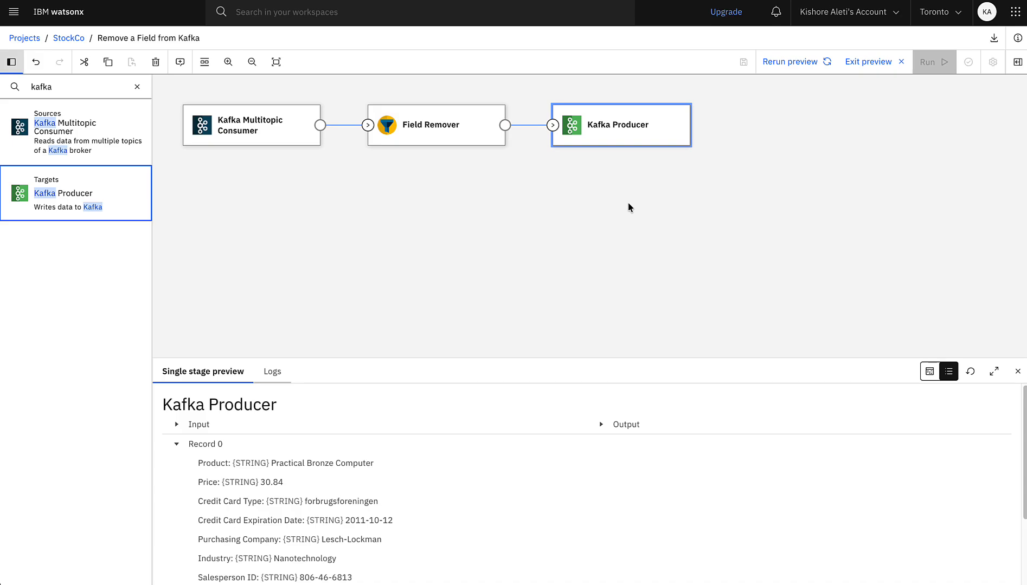
{"action": "left_click", "coordinate": [658, 223]}
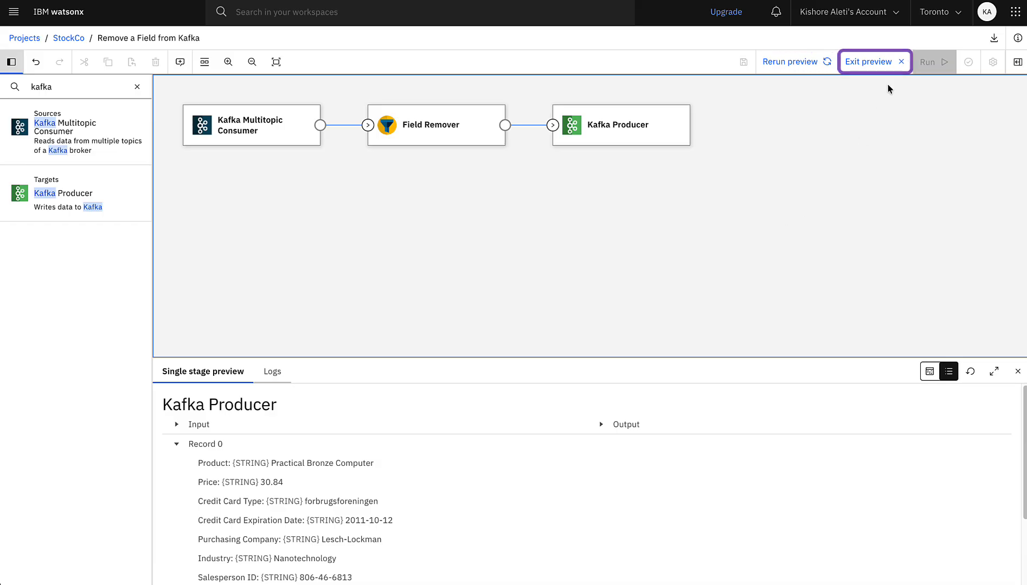
{"action": "left_click", "coordinate": [869, 62]}
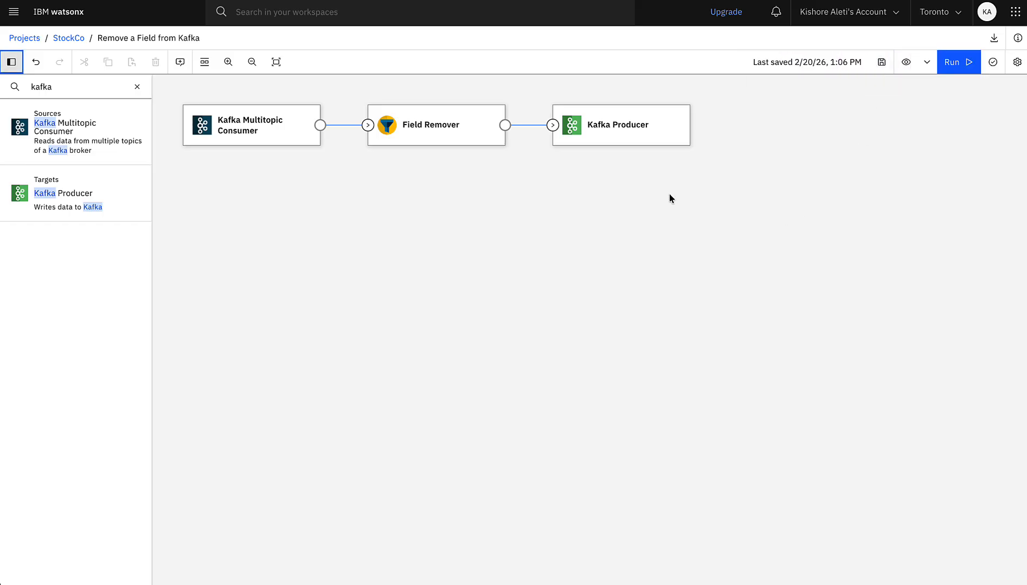
- Set the Kafka Producer's broker URI to kafka:9092 and its topic to OnlineSalesKafka, and save the stage
{"action": "double_click", "coordinate": [638, 132]}
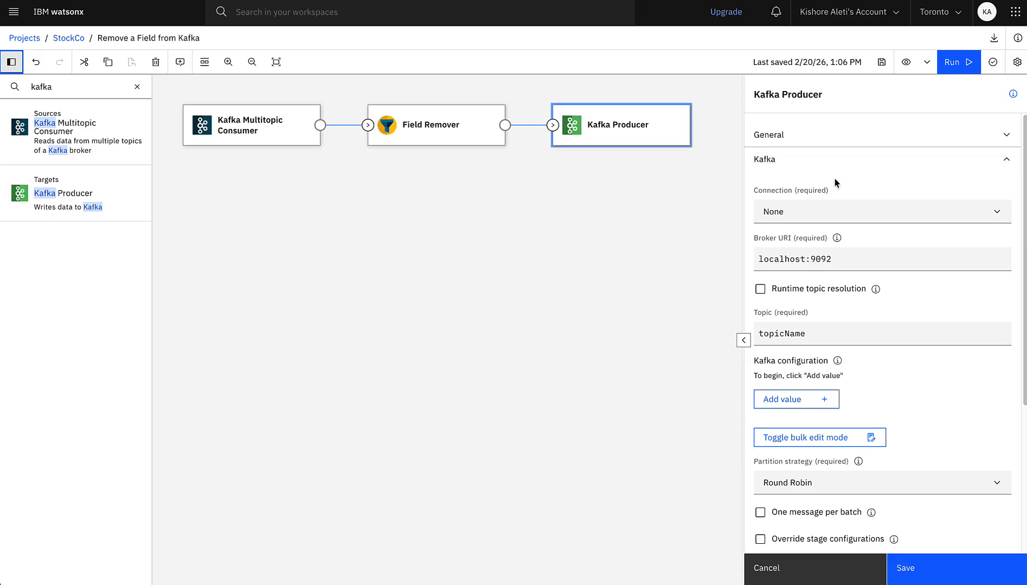
{"action": "left_click", "coordinate": [802, 259]}
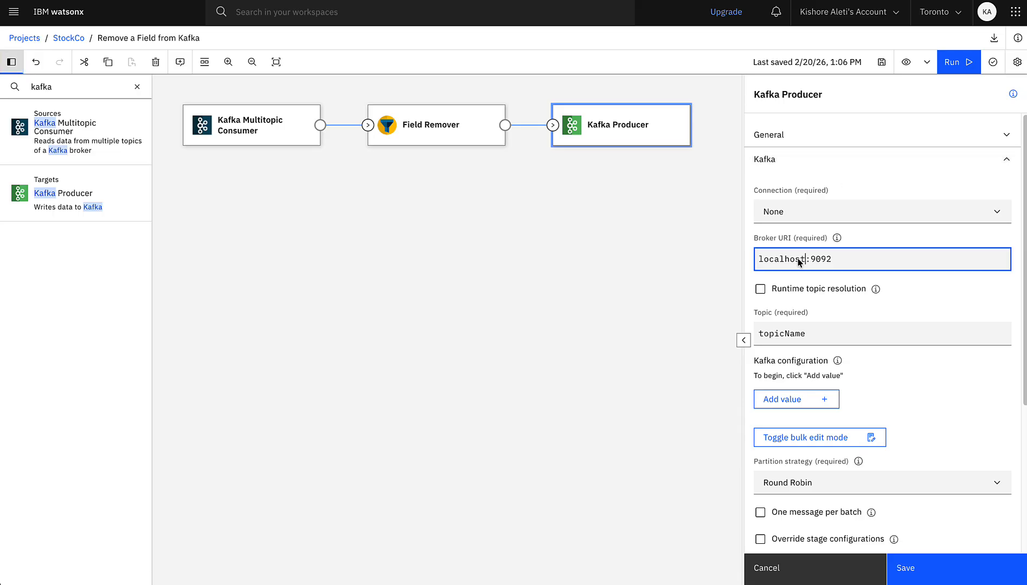
{"action": "left_click_drag", "start_coordinate": [806, 260], "coordinate": [748, 259]}
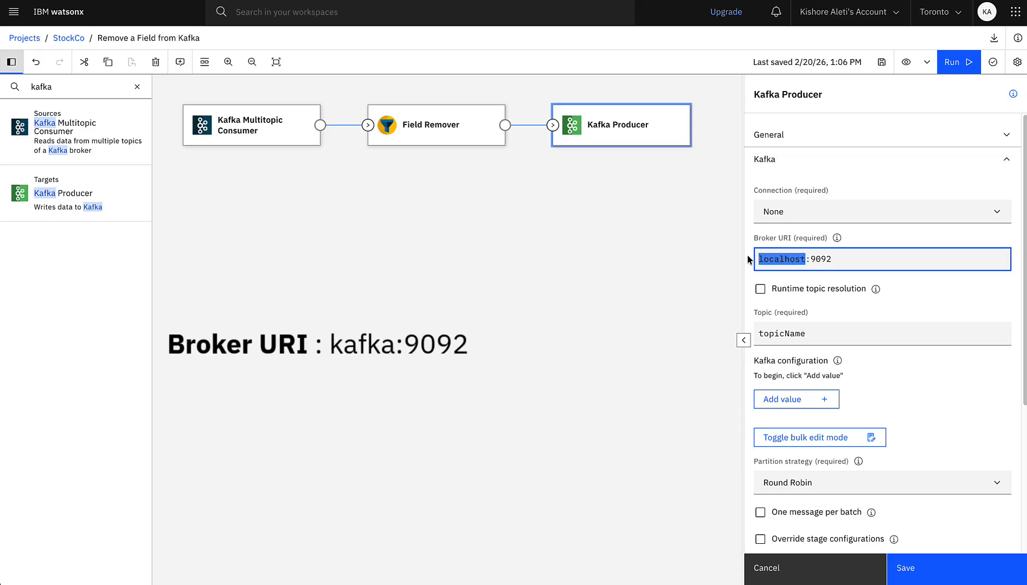
{"action": "type", "text": "kafka"}
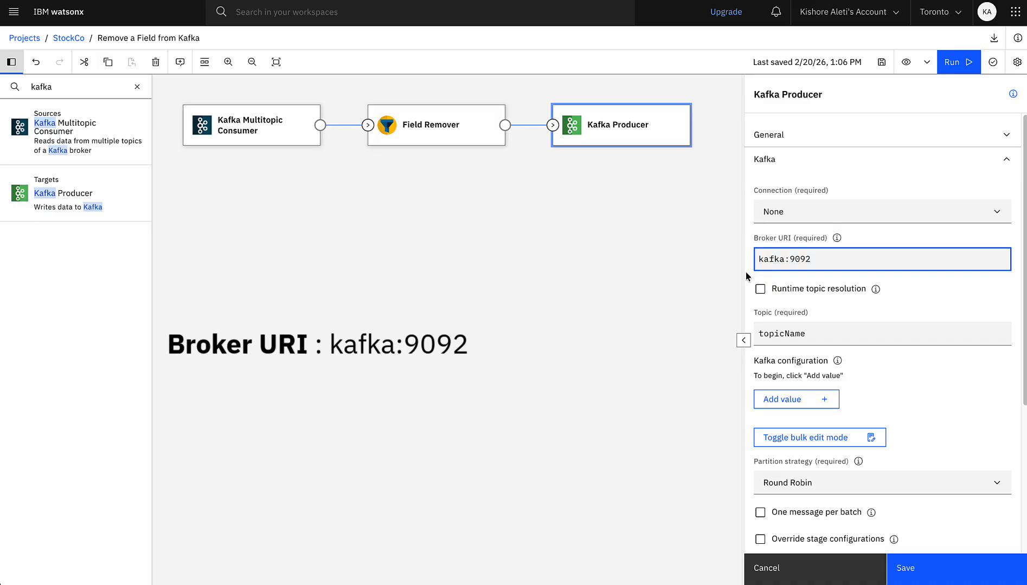
{"action": "left_click", "coordinate": [821, 341]}
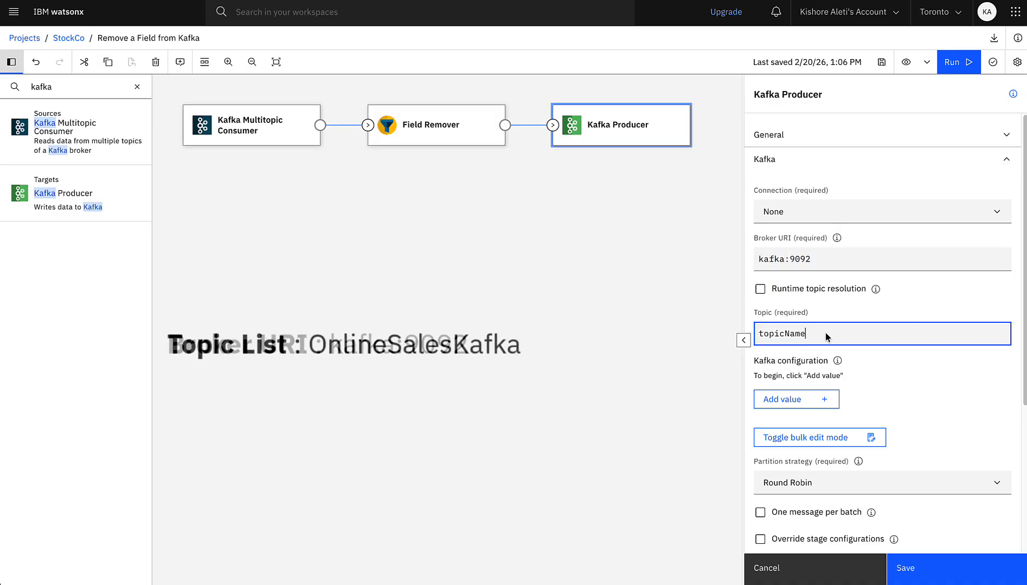
{"action": "left_click_drag", "start_coordinate": [825, 337], "coordinate": [749, 336]}
{"action": "type", "text": "OnlineSalesKafka"}
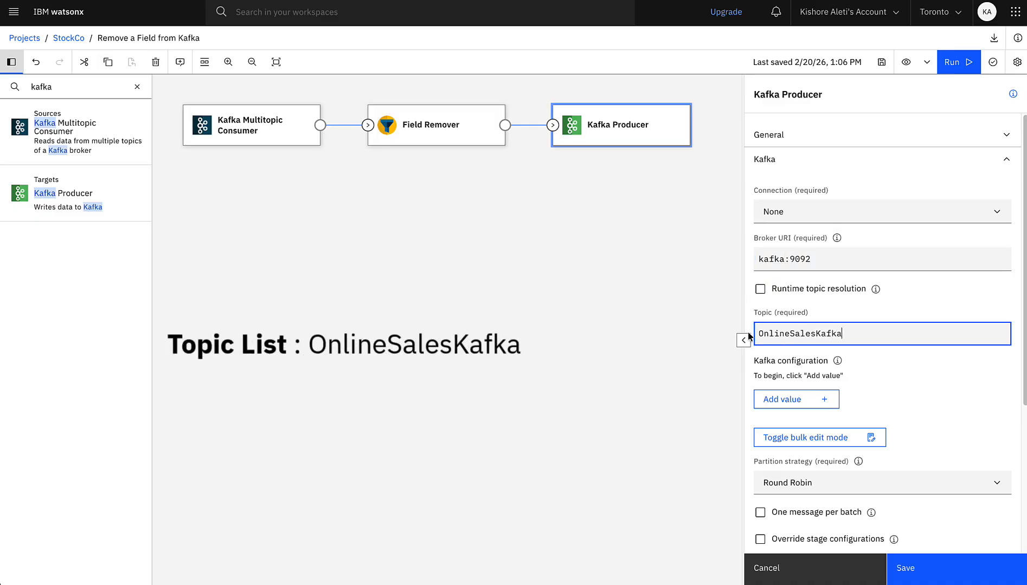
{"action": "left_click", "coordinate": [930, 569]}
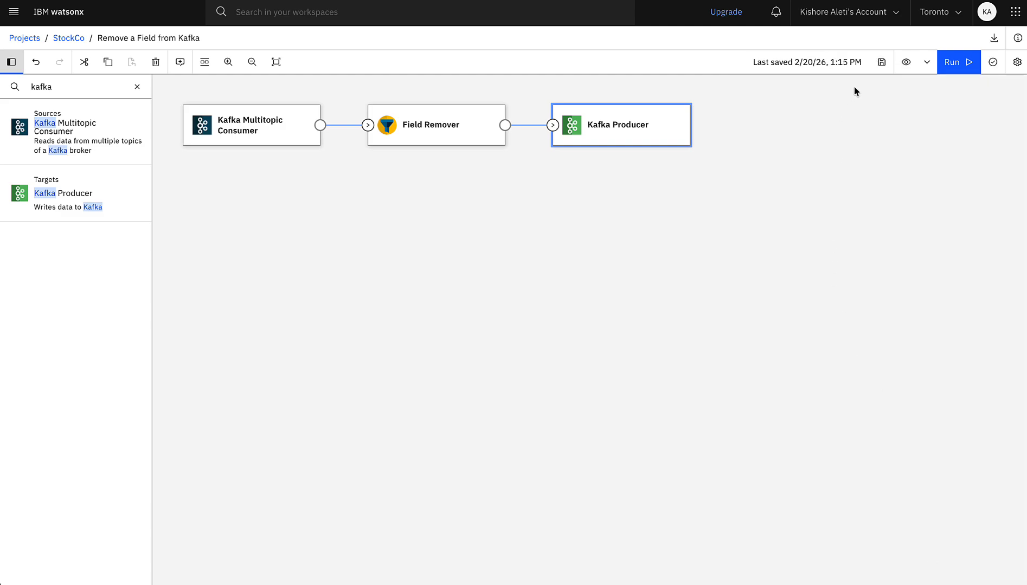
- Preview the flow, examine the records at the Kafka Multitopic Consumer and the Field Remover, and exit the preview
{"action": "left_click", "coordinate": [927, 66]}
{"action": "left_click", "coordinate": [920, 84]}
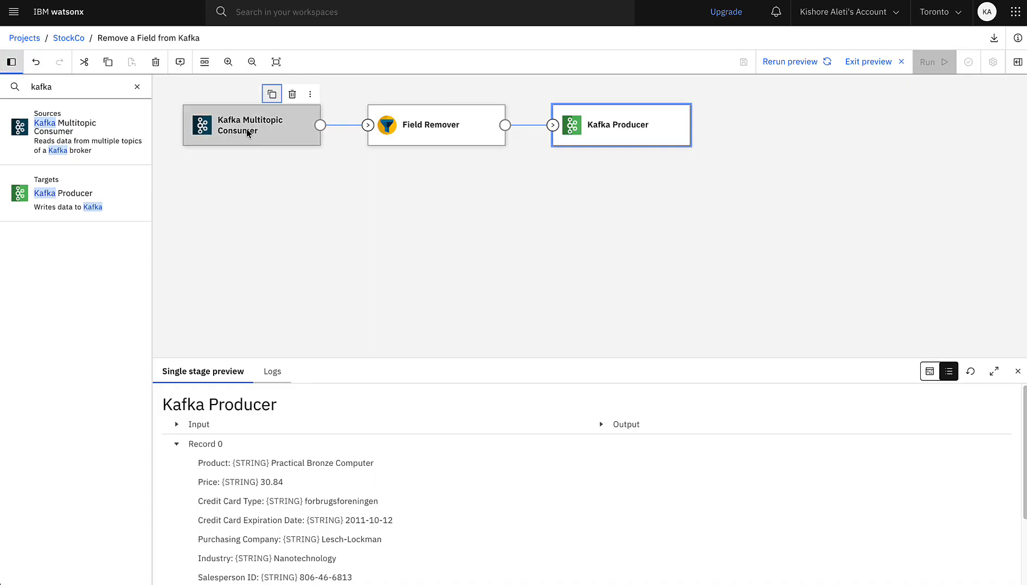
{"action": "left_click", "coordinate": [266, 131]}
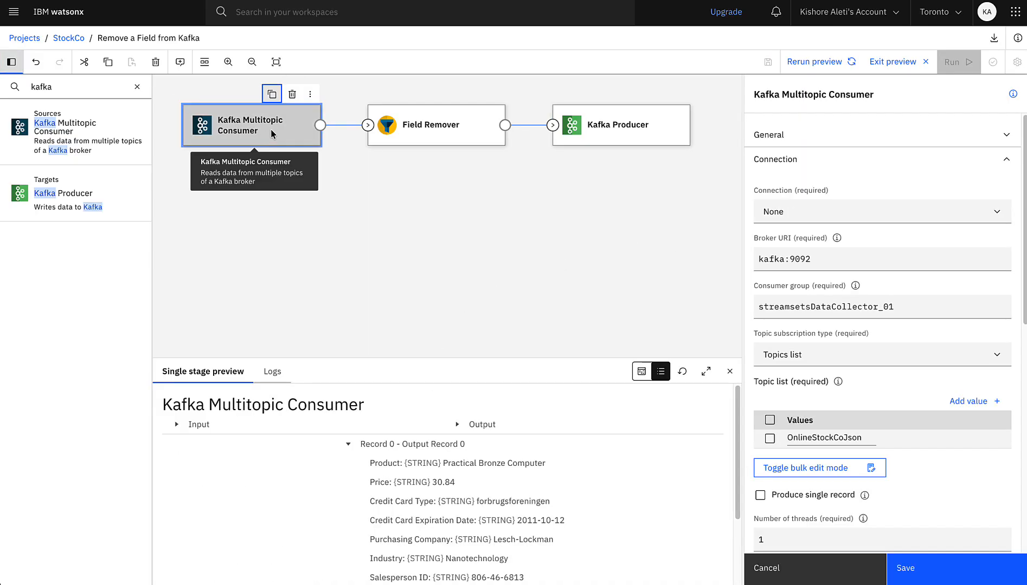
{"action": "scroll", "coordinate": [604, 538], "scroll_direction": "down", "scroll_amount": 2}
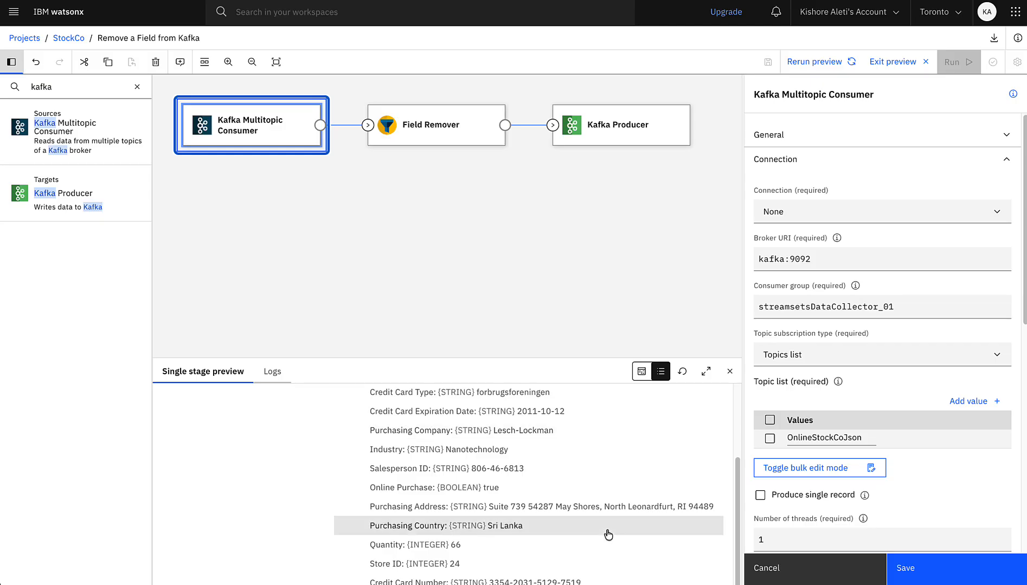
{"action": "scroll", "coordinate": [607, 536], "scroll_direction": "up", "scroll_amount": 2}
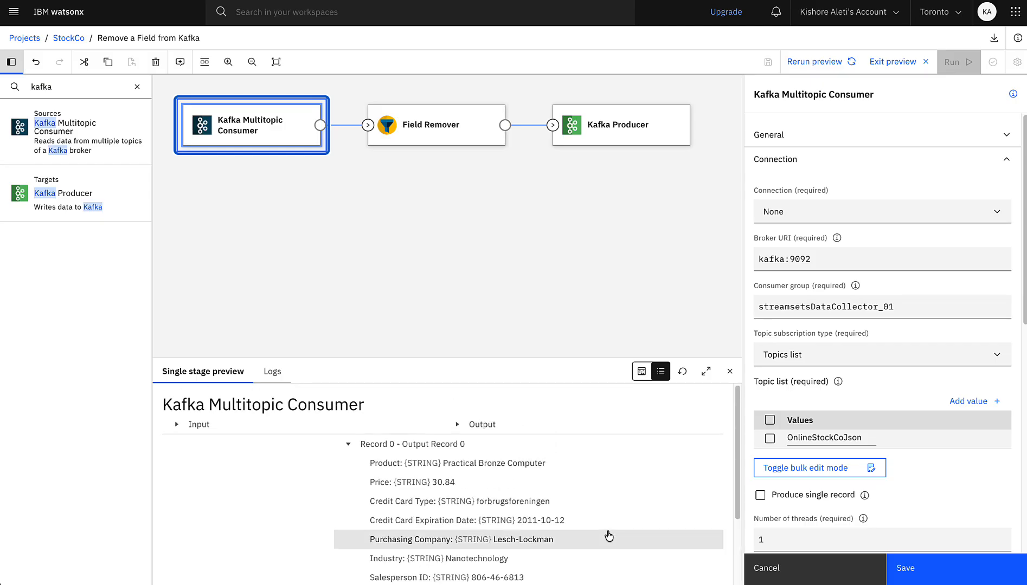
{"action": "left_click", "coordinate": [453, 137]}
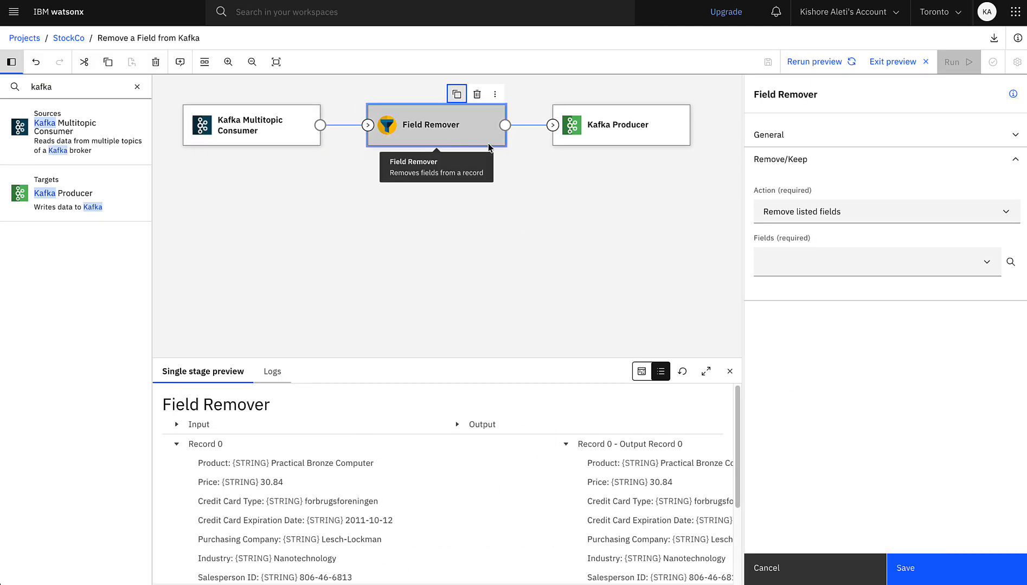
{"action": "left_click", "coordinate": [881, 61]}
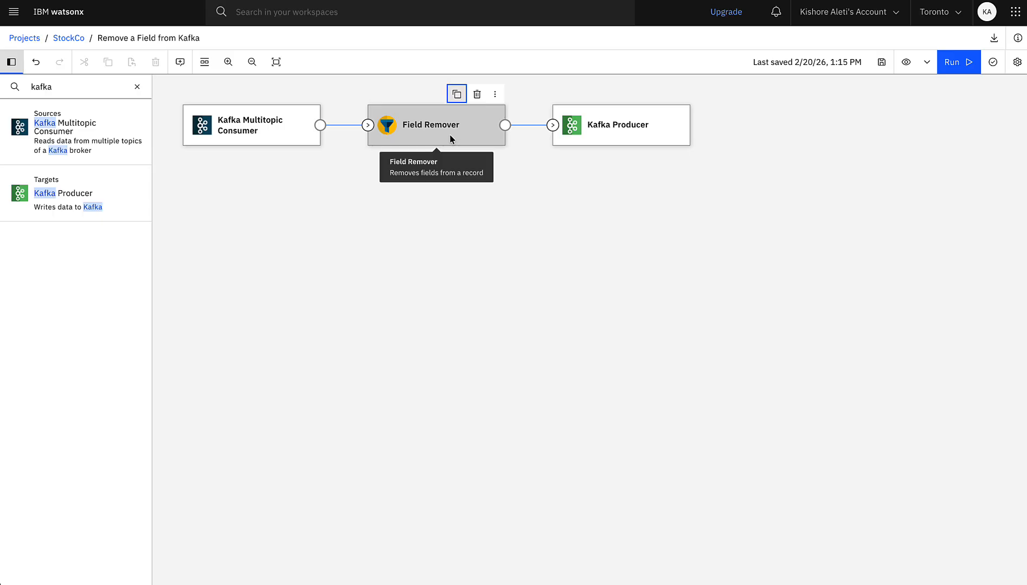
- Set the Field Remover to remove the field /'Credit Card Expiration Date' and save the stage
{"action": "left_click", "coordinate": [449, 138]}
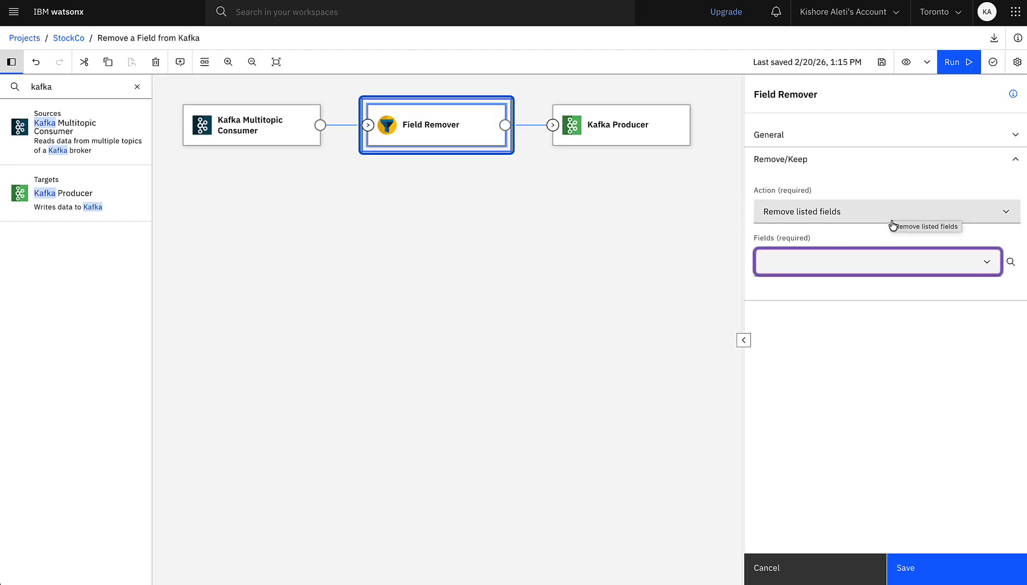
{"action": "left_click", "coordinate": [888, 264]}
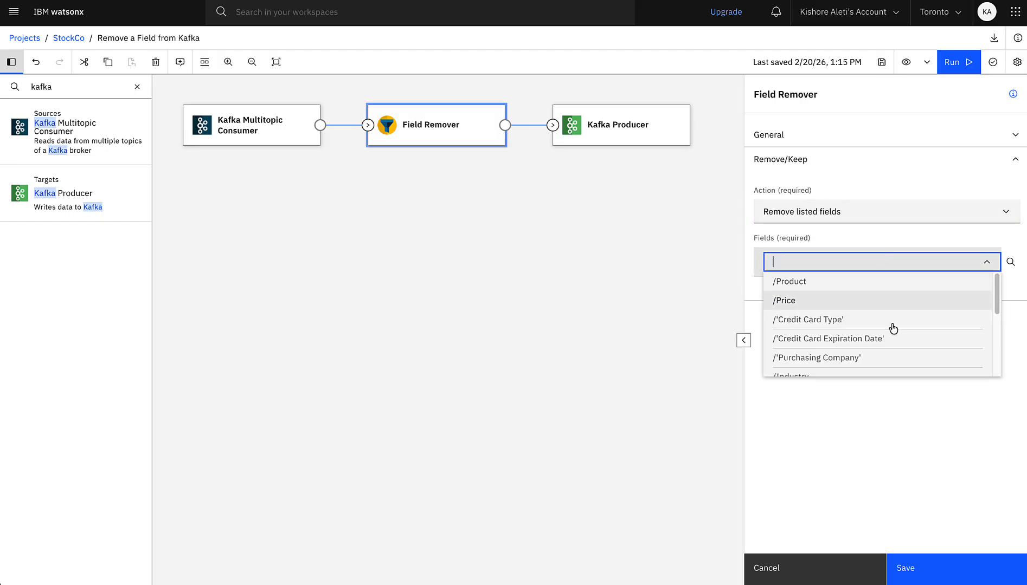
{"action": "scroll", "coordinate": [894, 351], "scroll_direction": "down", "scroll_amount": 1}
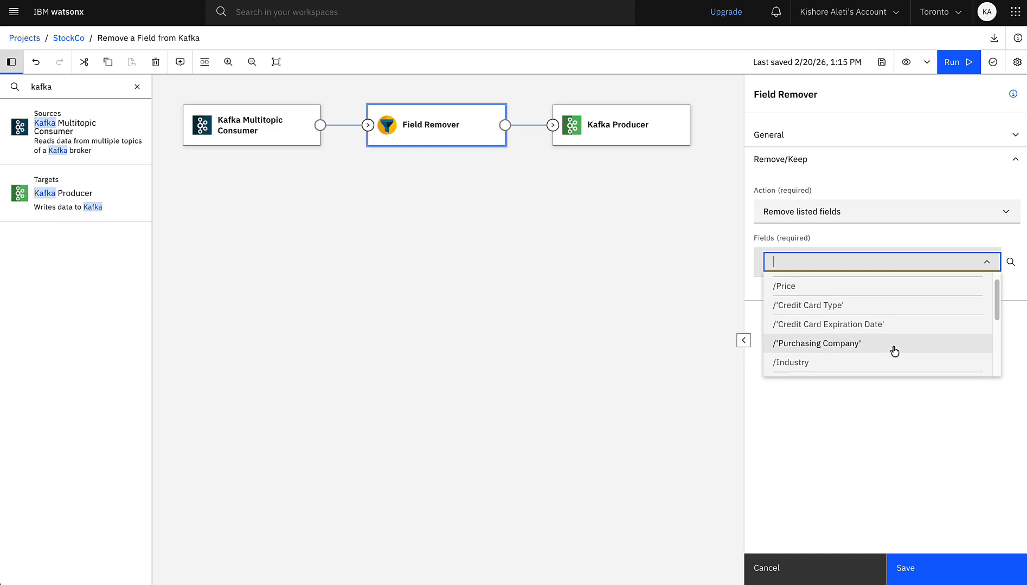
{"action": "left_click", "coordinate": [891, 319]}
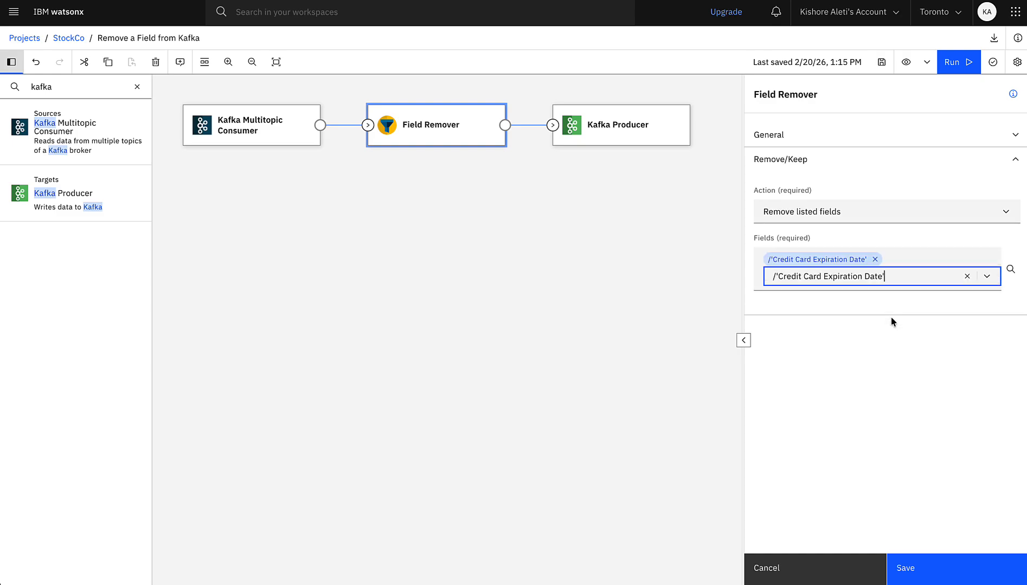
{"action": "left_click", "coordinate": [930, 576]}
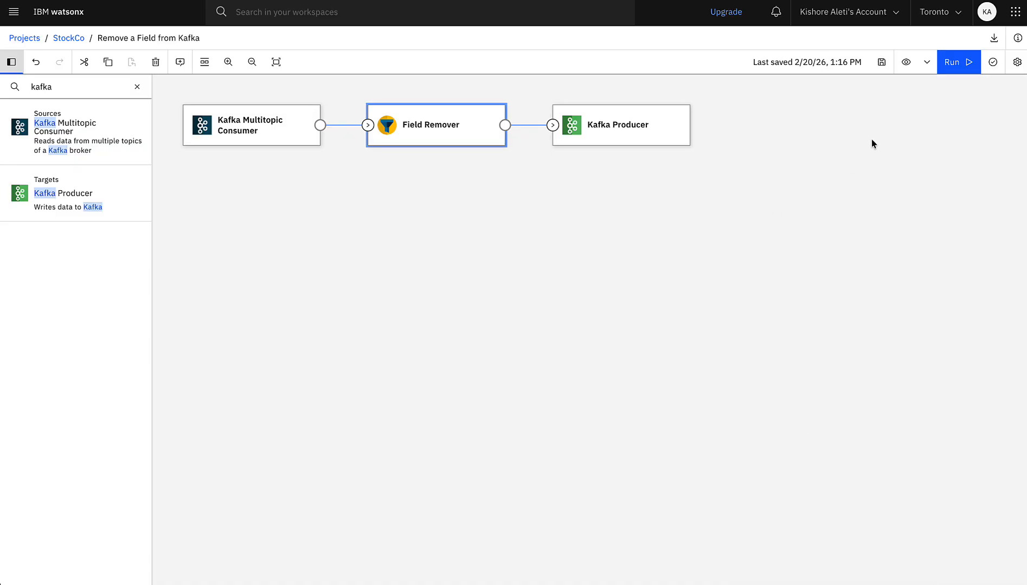
- Preview the flow again and compare the Field Remover's input record with its output record
{"action": "left_click", "coordinate": [906, 64]}
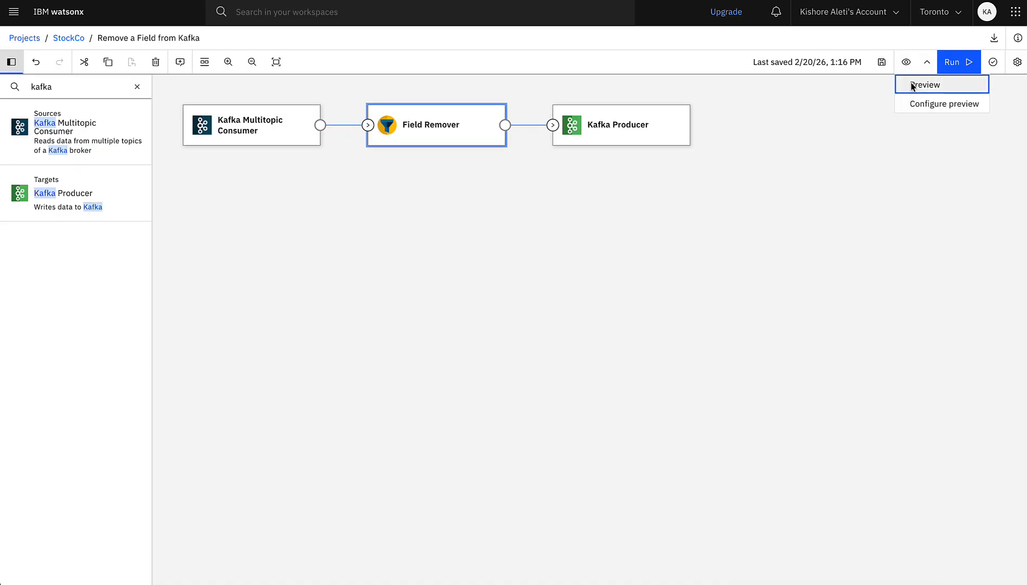
{"action": "left_click", "coordinate": [922, 84]}
{"action": "left_click", "coordinate": [606, 218]}
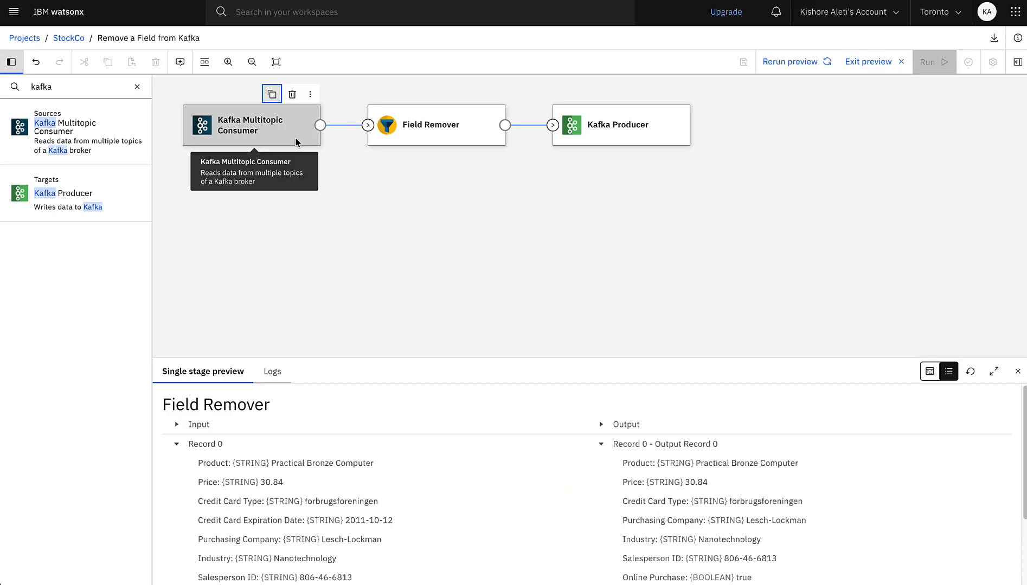
{"action": "left_click", "coordinate": [459, 138]}
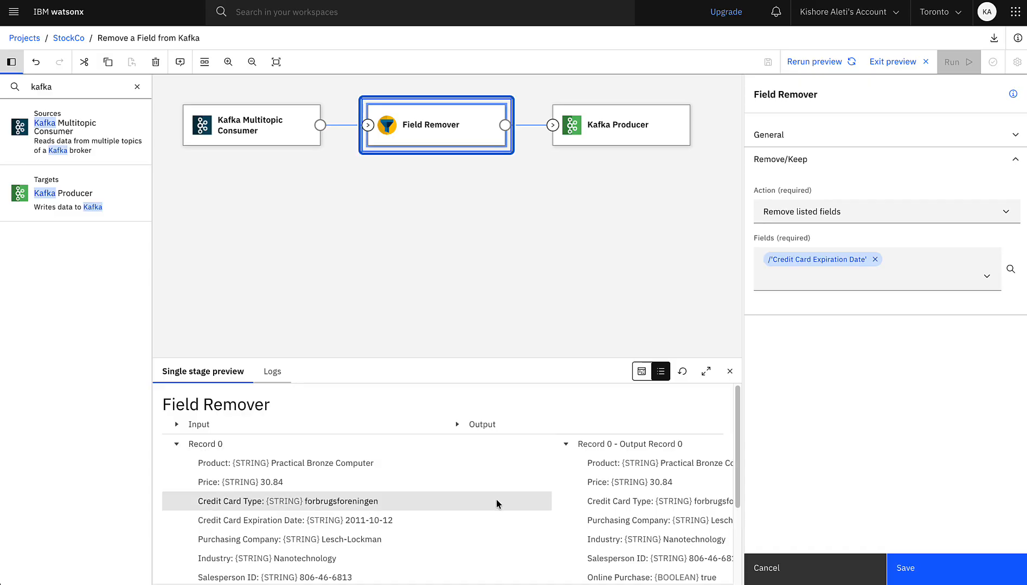
{"action": "scroll", "coordinate": [495, 499], "scroll_direction": "down", "scroll_amount": 1}
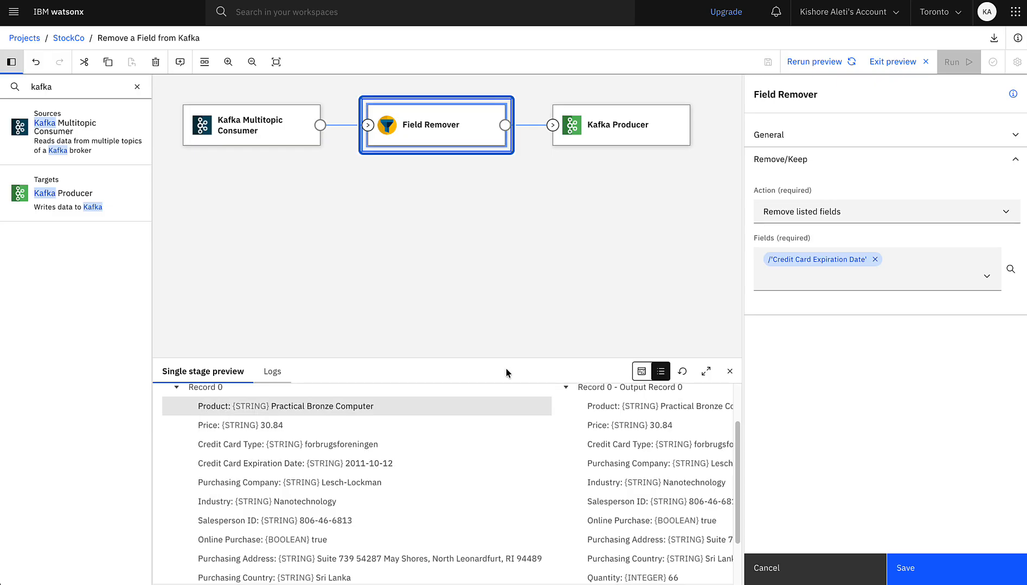
{"action": "left_click", "coordinate": [491, 273]}
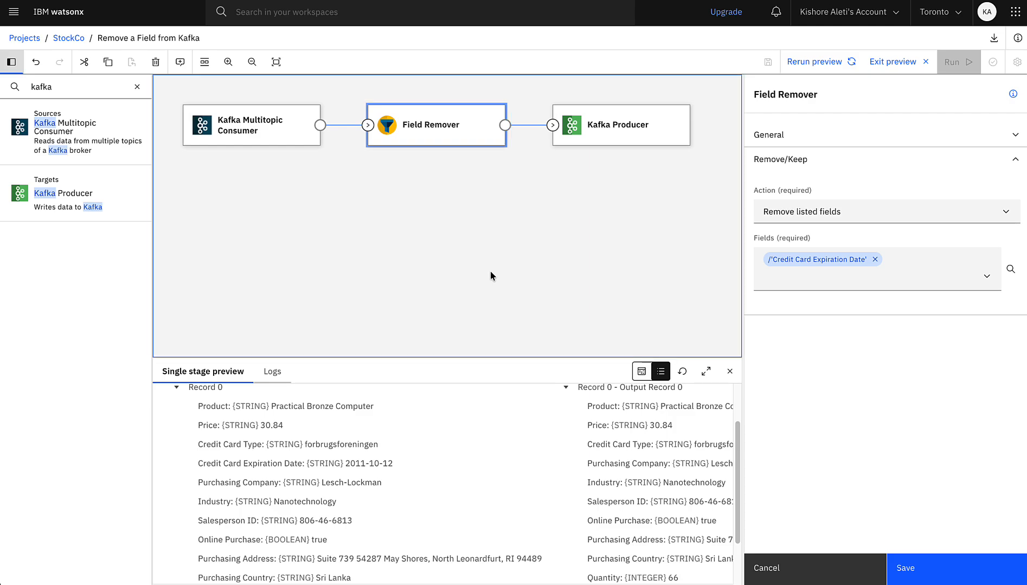